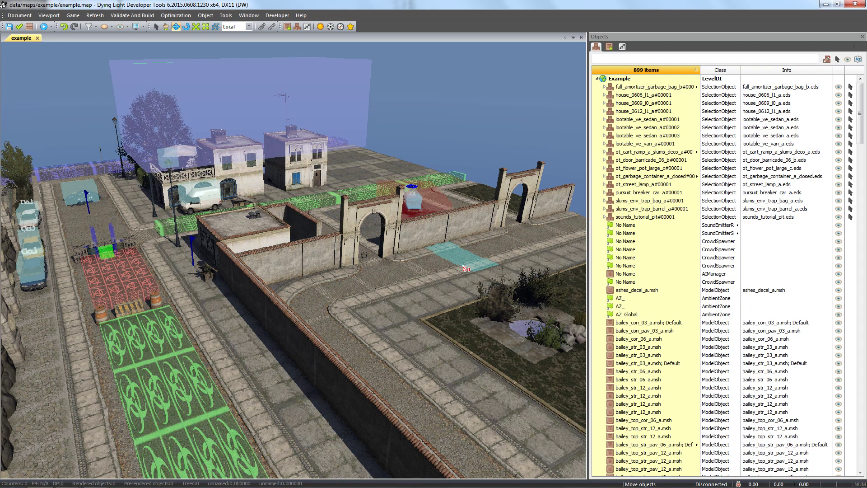
Step: Set the Example level's m_MusicPreset attribute to default_02
{"action": "left_click", "coordinate": [644, 80]}
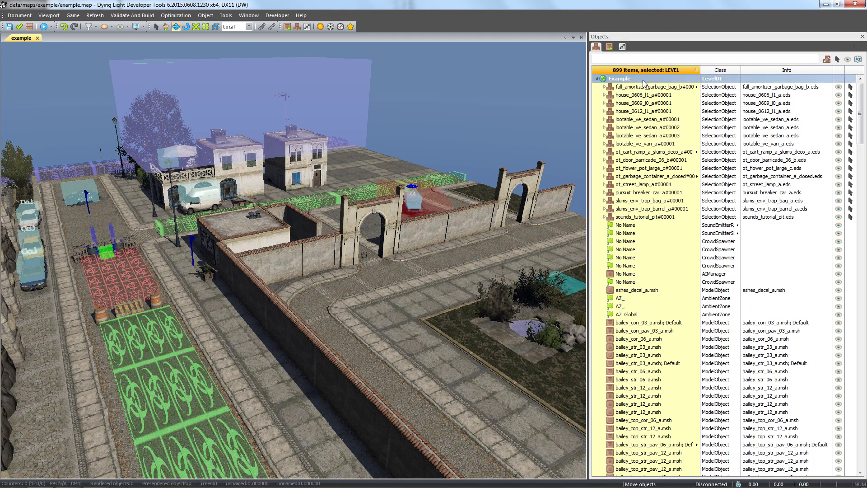
{"action": "left_click", "coordinate": [622, 47]}
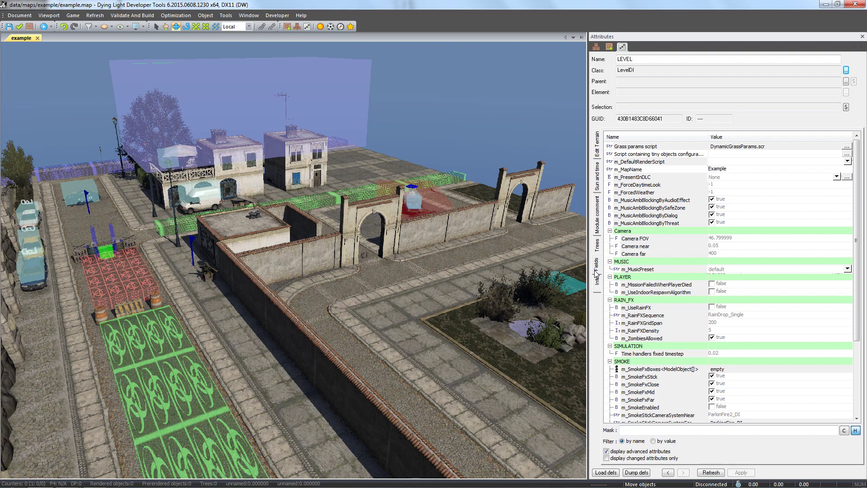
{"action": "left_click", "coordinate": [641, 269]}
{"action": "left_click", "coordinate": [733, 270]}
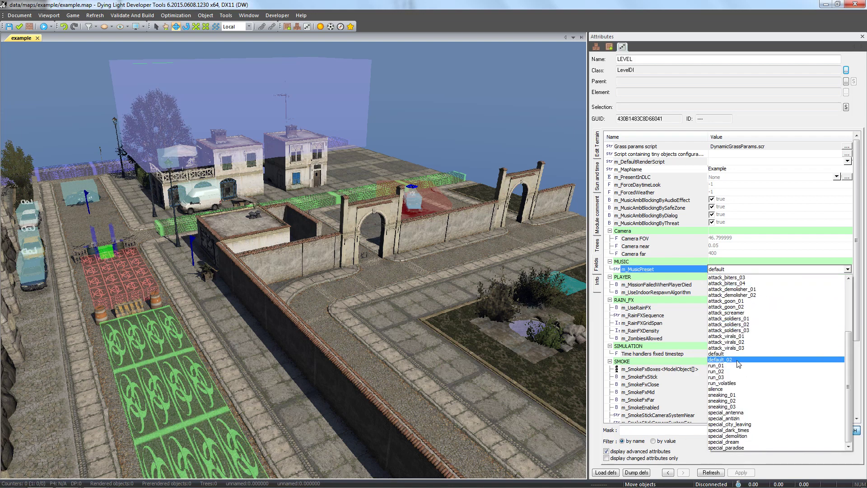
{"action": "left_click", "coordinate": [738, 359]}
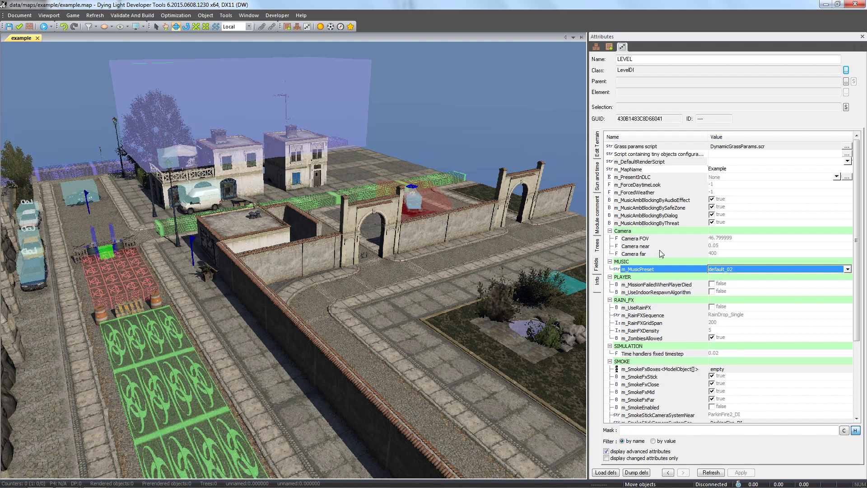
Step: Place a Music Area object from the common object types on the grass beside the rock pond
{"action": "left_click", "coordinate": [610, 46]}
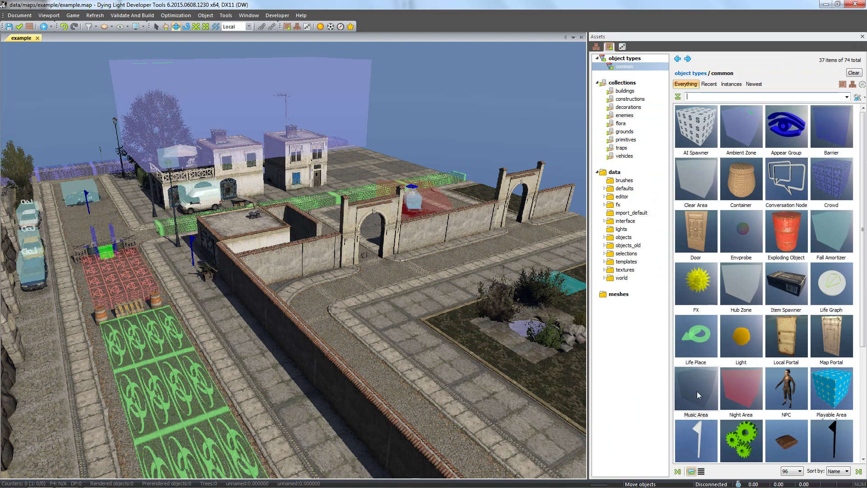
{"action": "left_click", "coordinate": [703, 397]}
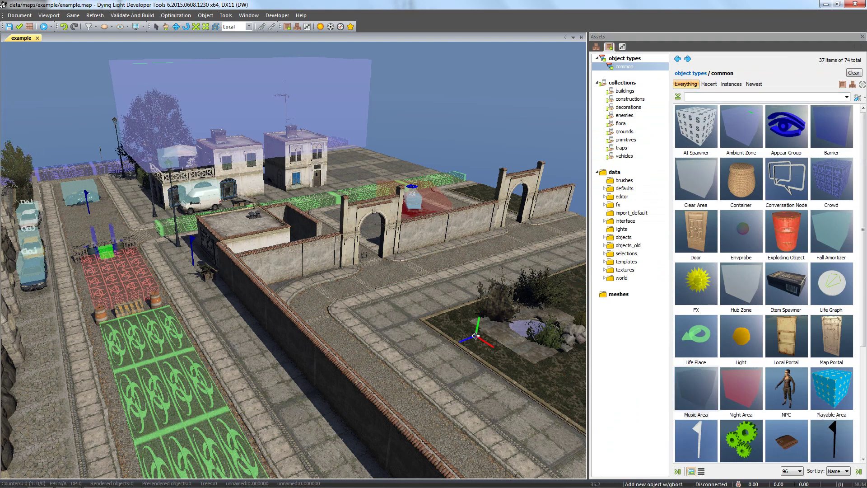
{"action": "left_click", "coordinate": [476, 336]}
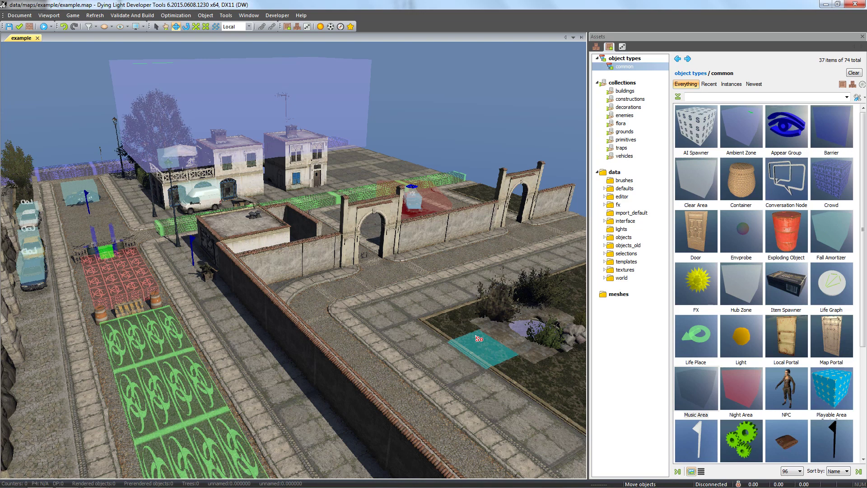
{"action": "key", "text": "Delete"}
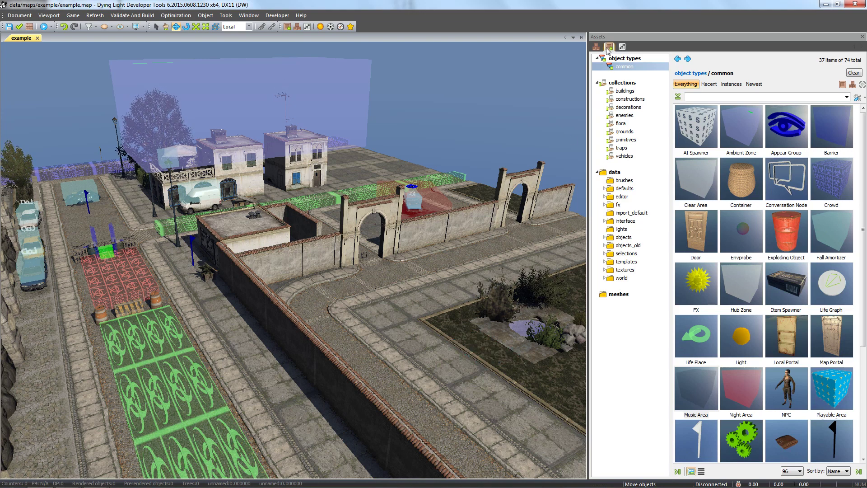
Step: Hide every object of the same class as the AZ_Global ambient zone
{"action": "left_click", "coordinate": [596, 47]}
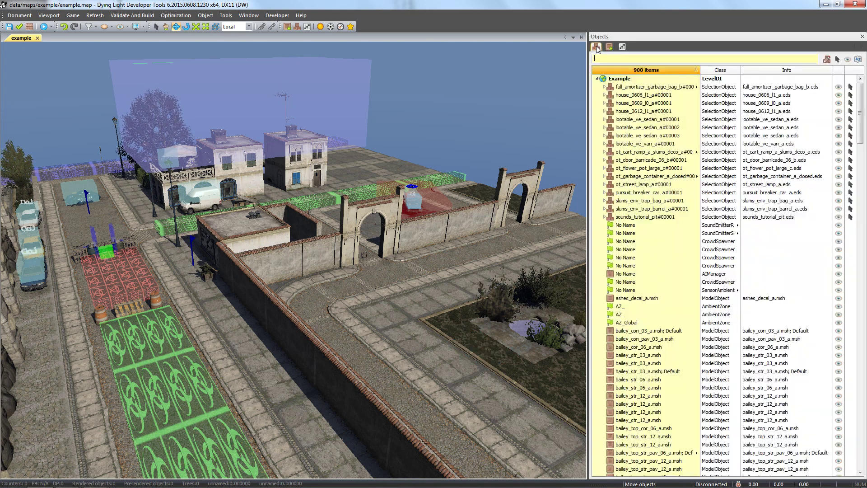
{"action": "left_click", "coordinate": [637, 322]}
{"action": "right_click", "coordinate": [637, 321]}
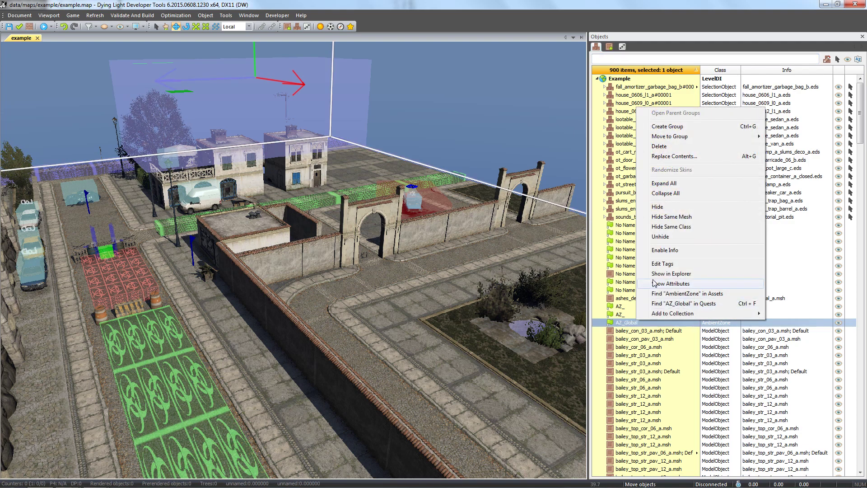
{"action": "left_click", "coordinate": [667, 226]}
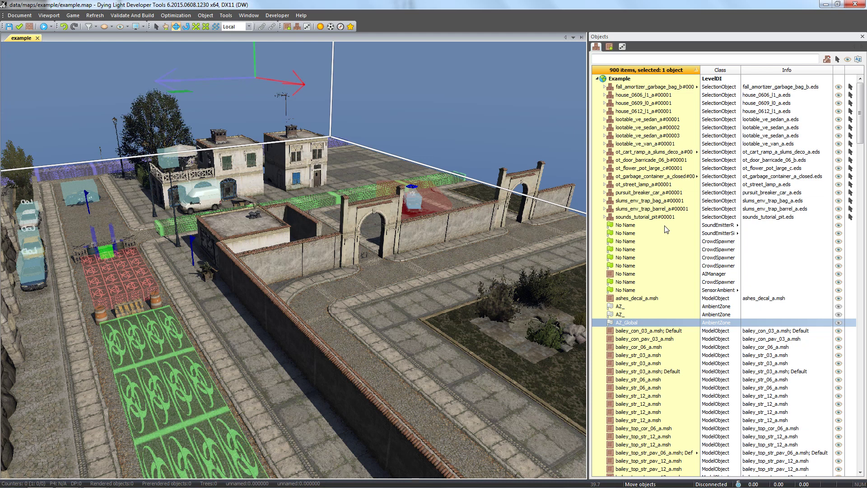
Step: Select the unnamed music area and scale its box to enclose the underground sewer tunnels
{"action": "left_click", "coordinate": [667, 290]}
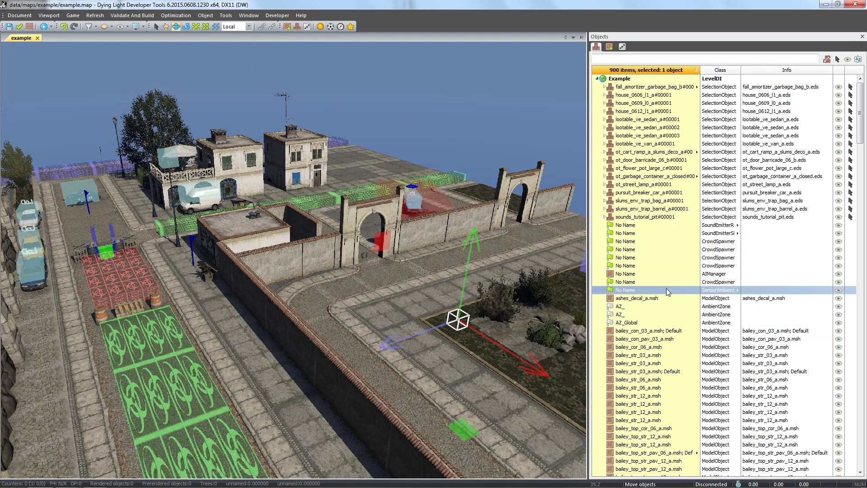
{"action": "left_click_drag", "start_coordinate": [467, 426], "coordinate": [455, 422], "text": "alt"}
{"action": "key", "text": "t"}
{"action": "left_click_drag", "start_coordinate": [274, 310], "coordinate": [430, 387]}
{"action": "left_click_drag", "start_coordinate": [430, 386], "coordinate": [273, 301], "text": "alt"}
{"action": "right_click_drag", "start_coordinate": [274, 300], "coordinate": [271, 301]}
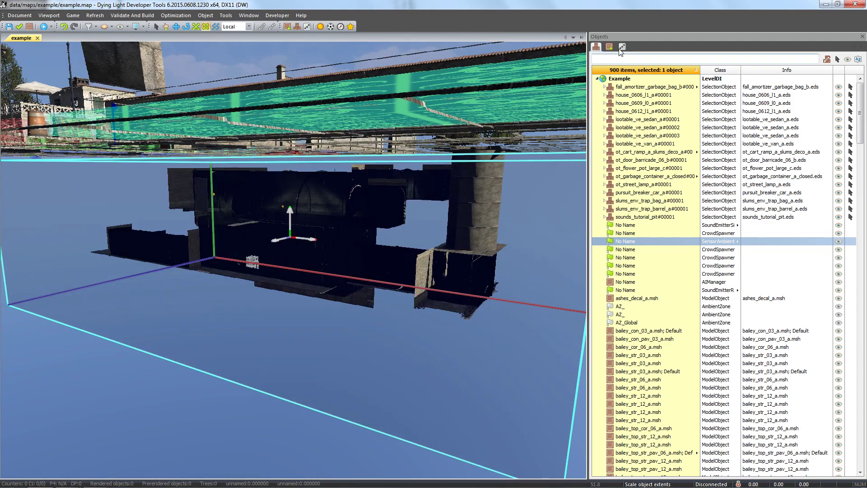
Step: Set the sewer music area's m_MusicPreset to ambience_03, and preview the music with the Play test option
{"action": "left_click", "coordinate": [623, 47]}
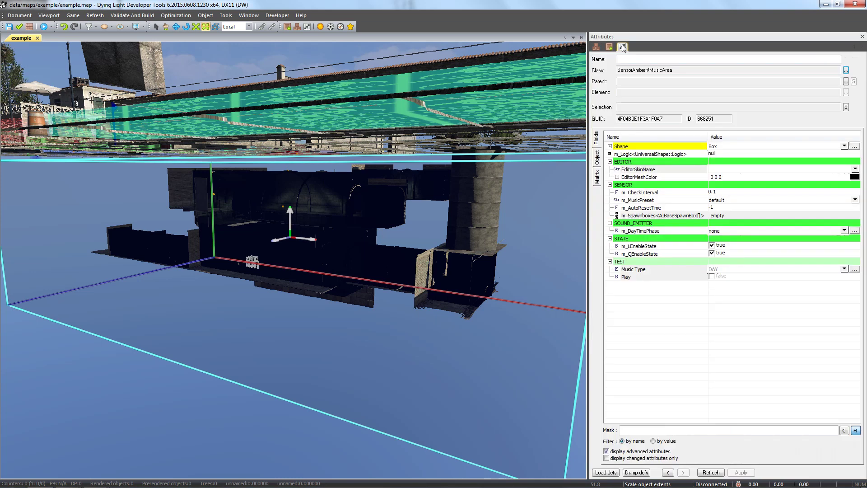
{"action": "left_click", "coordinate": [855, 201]}
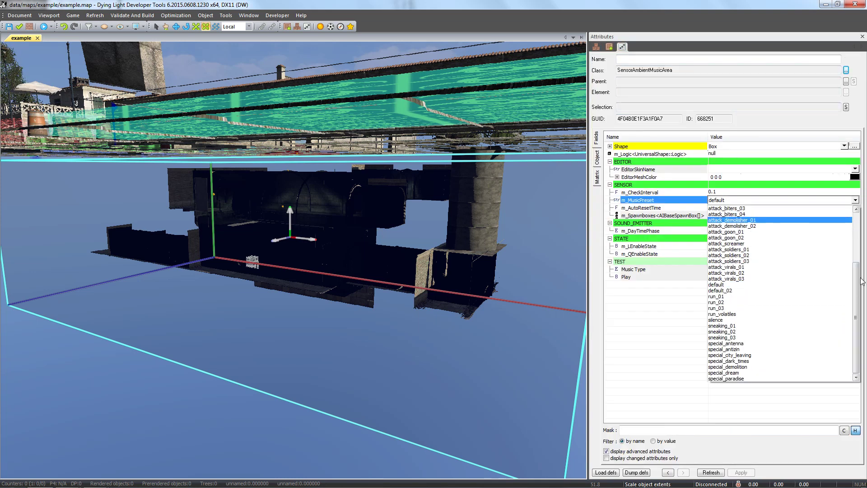
{"action": "left_click_drag", "start_coordinate": [859, 281], "coordinate": [859, 216]}
{"action": "left_click", "coordinate": [832, 219]}
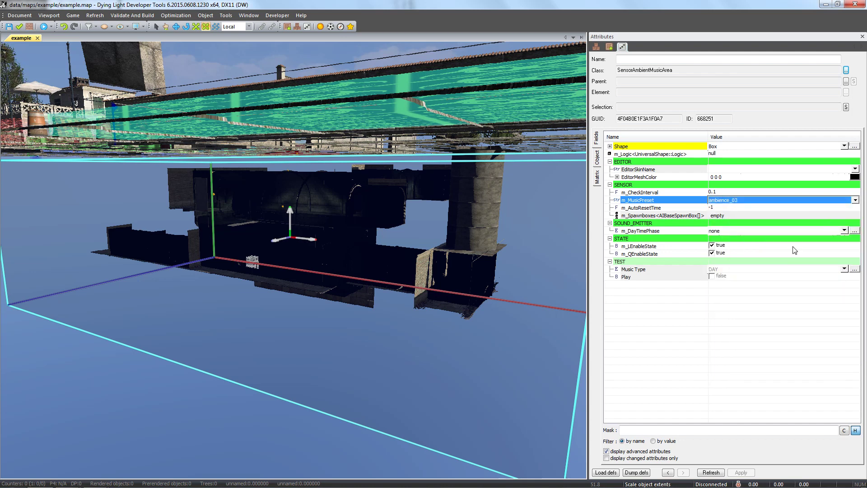
{"action": "left_click", "coordinate": [712, 277]}
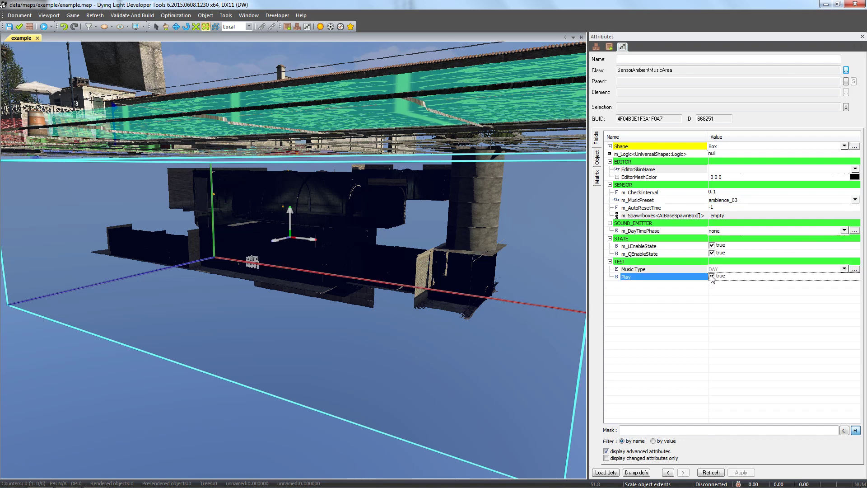
{"action": "left_click", "coordinate": [712, 276]}
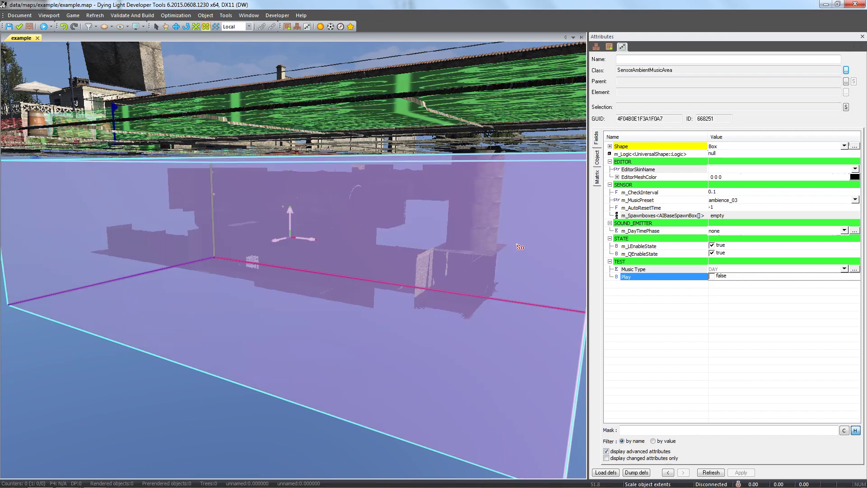
Step: Place a second Music Area inside the sewer beside the AI spawn box
{"action": "left_click_drag", "start_coordinate": [517, 245], "coordinate": [476, 263]}
{"action": "key", "text": "w"}
{"action": "right_click_drag", "start_coordinate": [477, 263], "coordinate": [476, 263]}
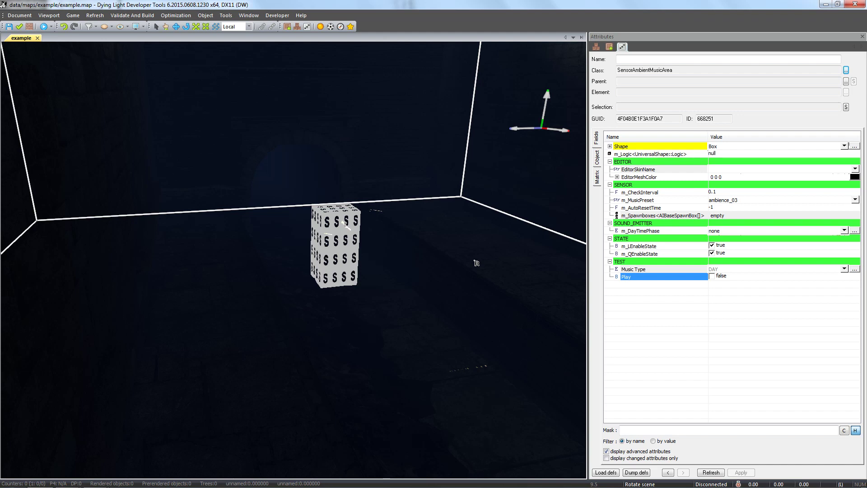
{"action": "left_click", "coordinate": [476, 263]}
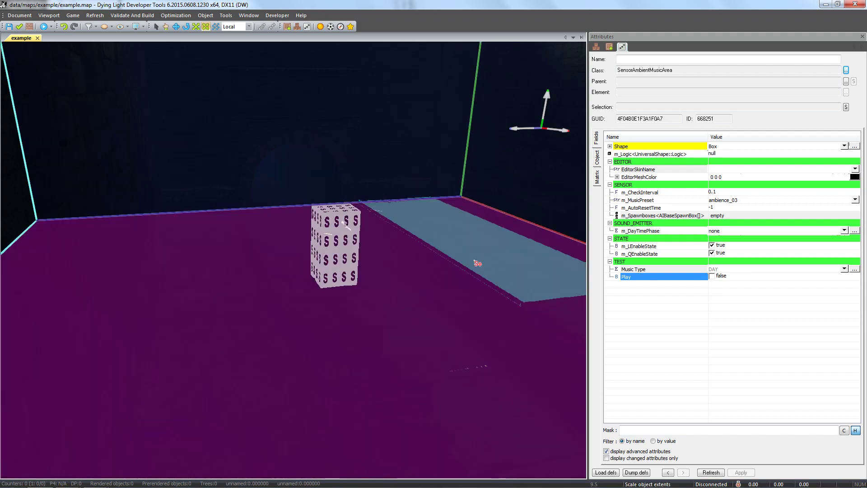
{"action": "left_click", "coordinate": [610, 47]}
{"action": "left_click_drag", "start_coordinate": [696, 388], "coordinate": [525, 254]}
{"action": "right_click_drag", "start_coordinate": [524, 253], "coordinate": [466, 255]}
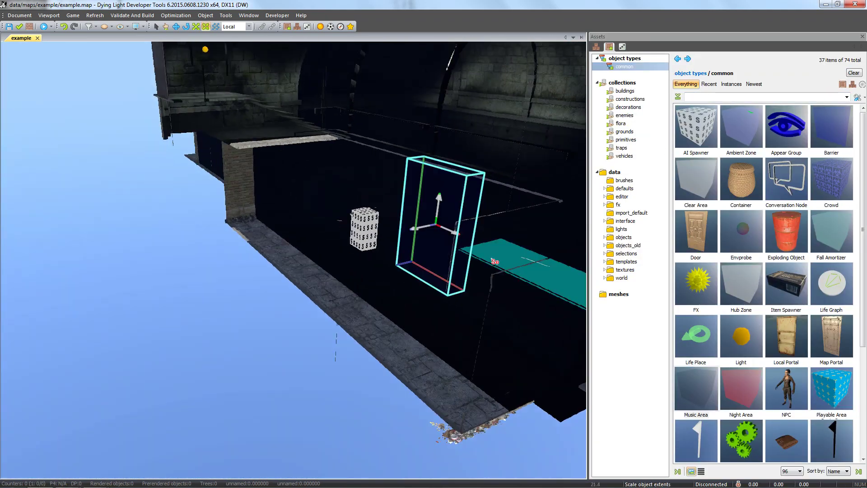
Step: Scale the second music area's box so it fills the sewer chamber around the AI spawn box
{"action": "left_click_drag", "start_coordinate": [447, 258], "coordinate": [279, 304]}
{"action": "right_click_drag", "start_coordinate": [279, 304], "coordinate": [343, 248]}
{"action": "left_click_drag", "start_coordinate": [343, 249], "coordinate": [284, 275]}
{"action": "right_click_drag", "start_coordinate": [285, 275], "coordinate": [308, 323]}
{"action": "left_click_drag", "start_coordinate": [307, 322], "coordinate": [330, 307]}
{"action": "right_click_drag", "start_coordinate": [330, 307], "coordinate": [337, 336]}
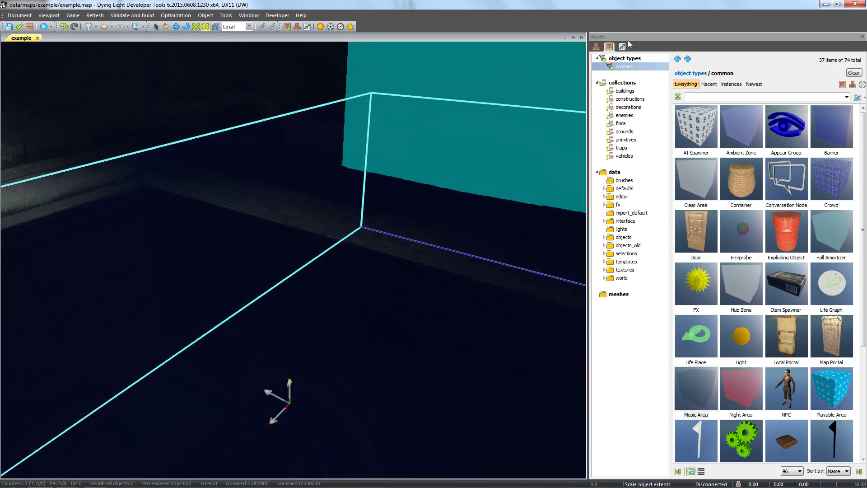
Step: Name the second music area Music_Goon_Fight and set its m_MusicPreset to attack_goon_01
{"action": "left_click", "coordinate": [622, 46]}
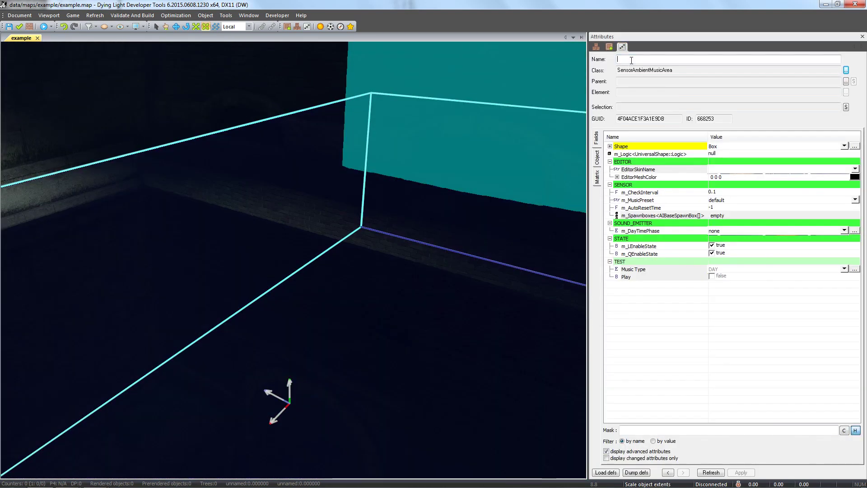
{"action": "type", "text": "Music_Goon_Fight"}
{"action": "key", "text": "Tab"}
{"action": "left_click", "coordinate": [844, 230]}
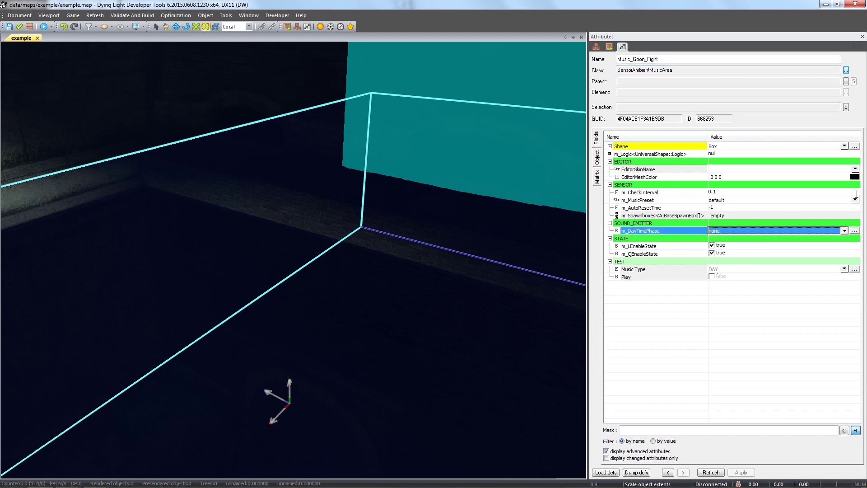
{"action": "left_click", "coordinate": [855, 200]}
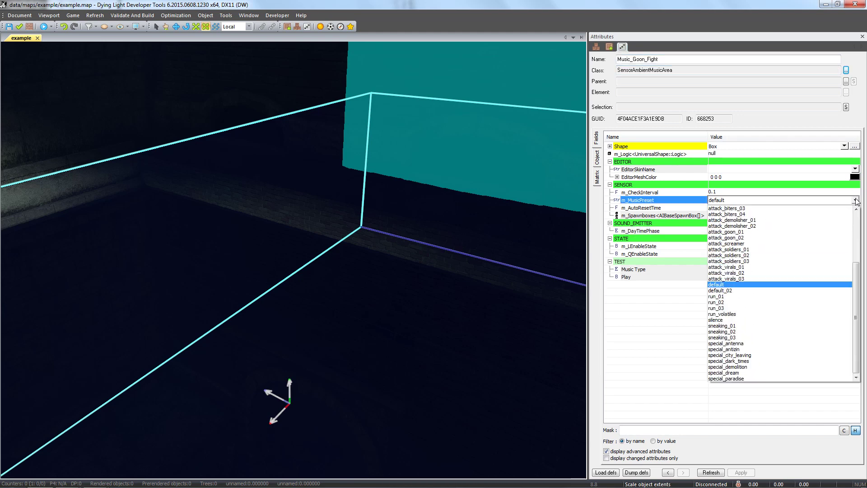
{"action": "left_click", "coordinate": [846, 231]}
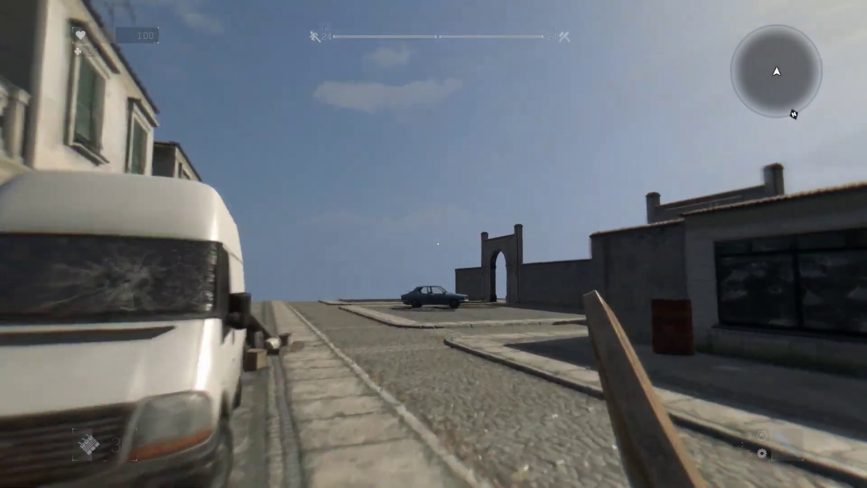
{"action": "key", "text": "w"}
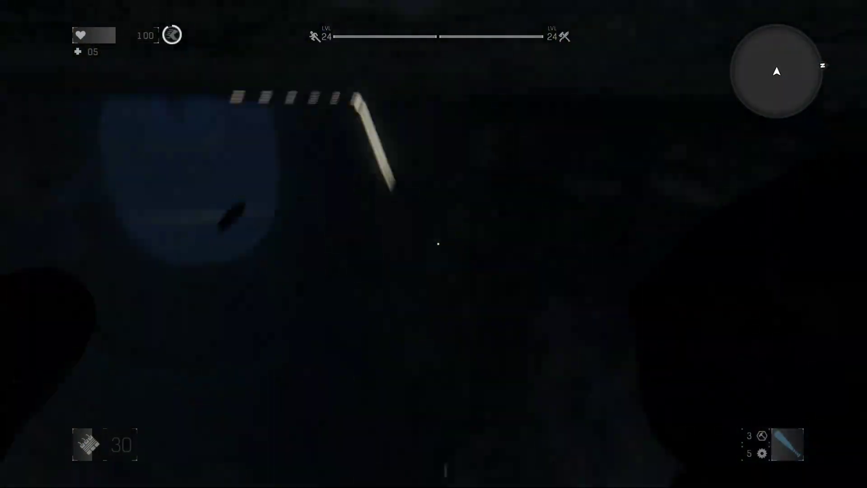
{"action": "key", "text": "w"}
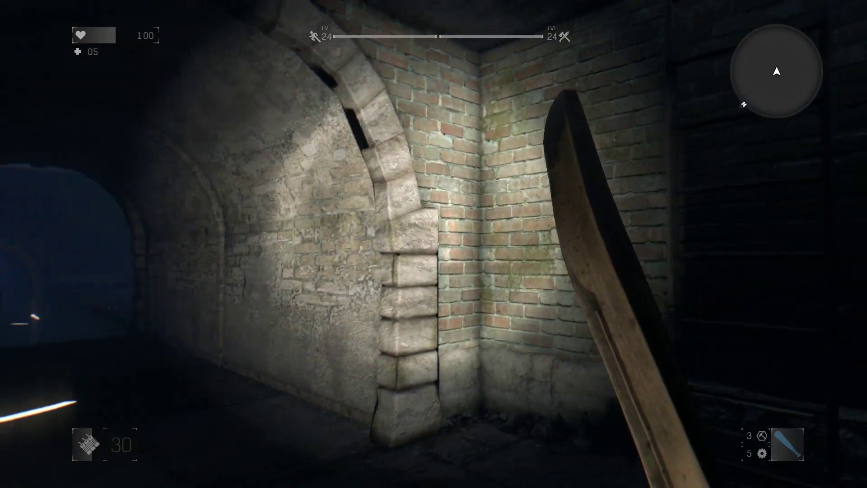
{"action": "key", "text": "w"}
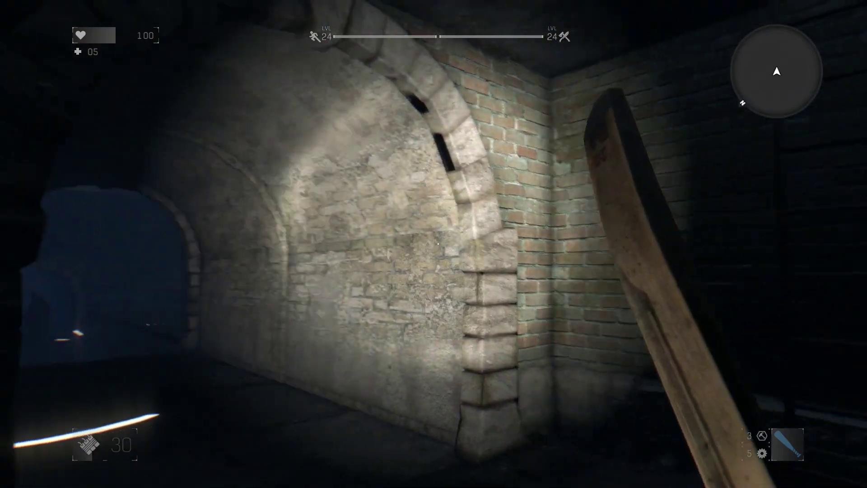
{"action": "key", "text": "d"}
{"action": "mouse_move", "coordinate": [433, 243]}
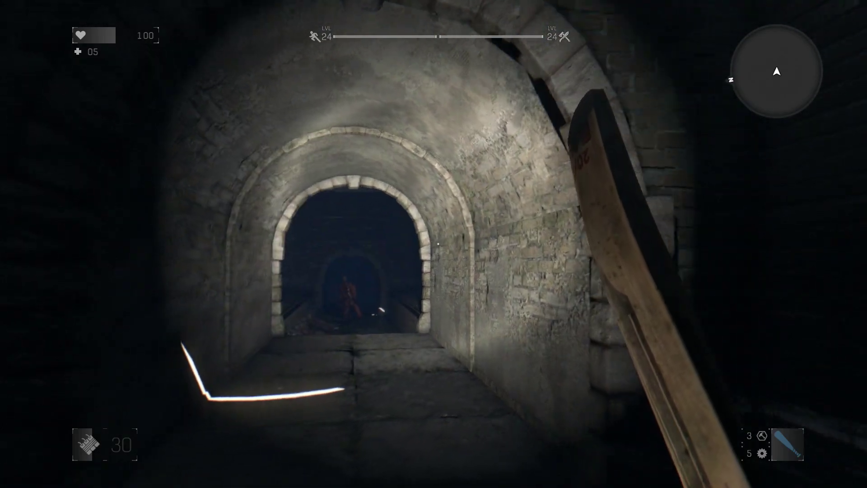
{"action": "key", "text": "w"}
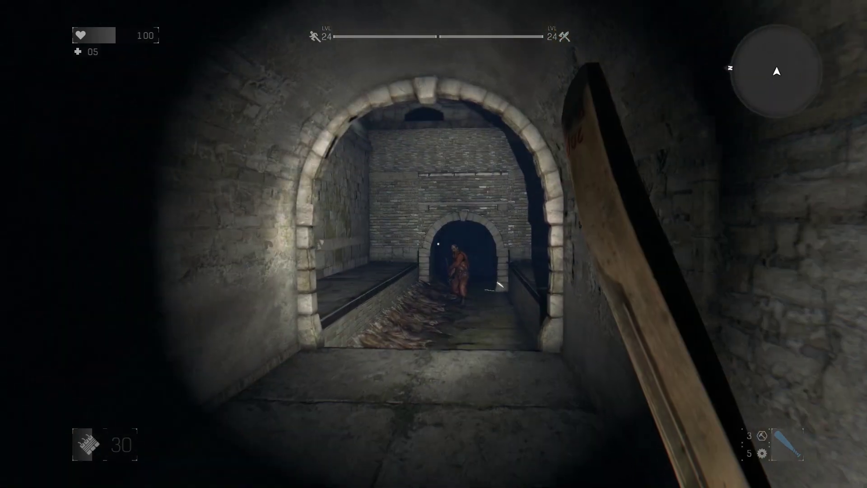
{"action": "key", "text": "w"}
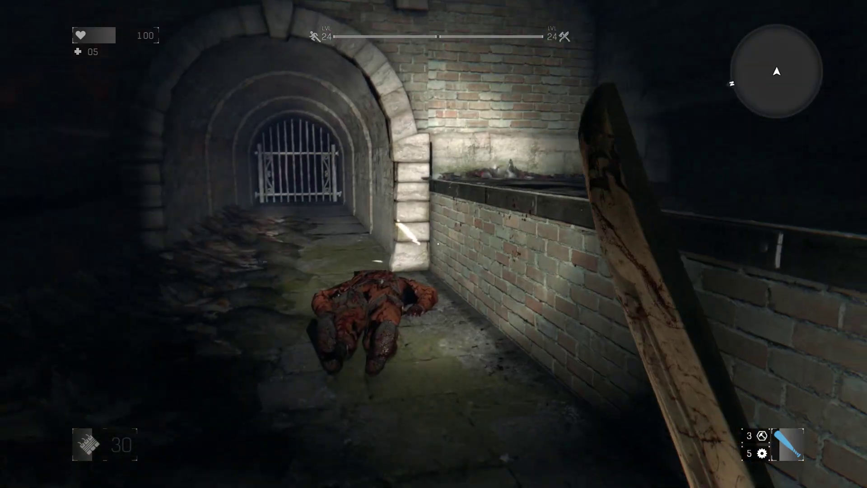
{"action": "key", "text": "s"}
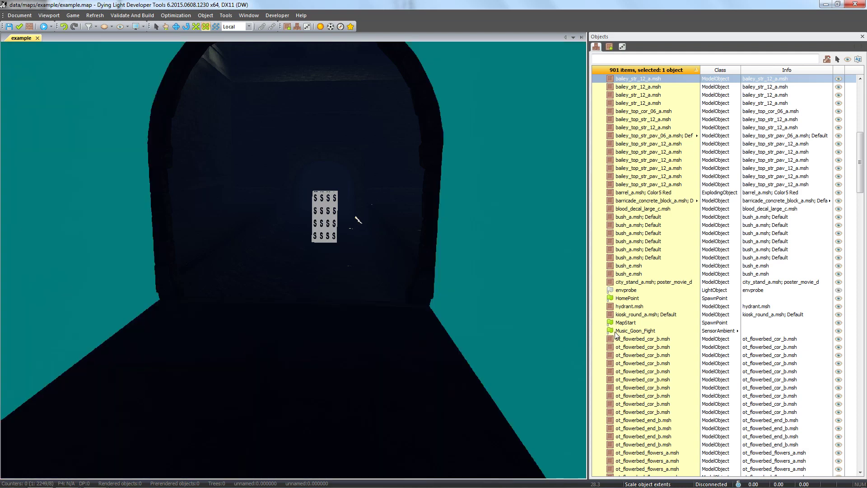
Step: Insert a reference to the sewers_goon spawner into the m_Spawnboxes attribute of Music_Goon_Fight
{"action": "left_click", "coordinate": [623, 332]}
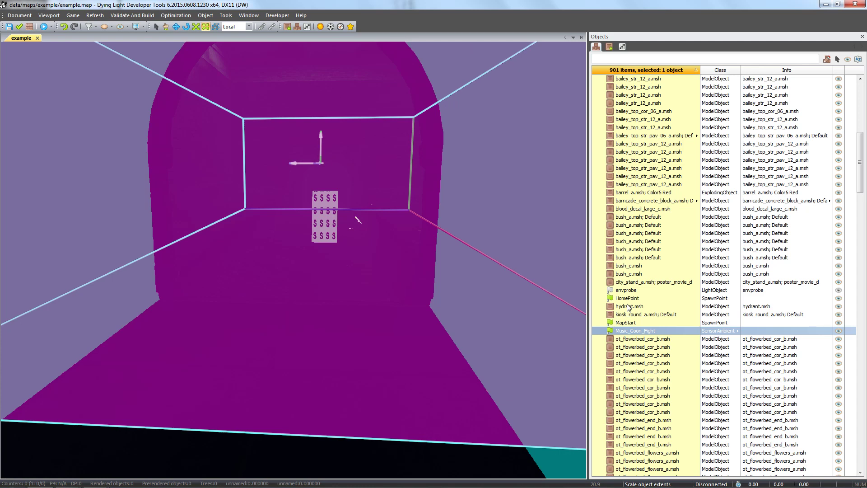
{"action": "left_click", "coordinate": [622, 47]}
{"action": "right_click", "coordinate": [745, 215]}
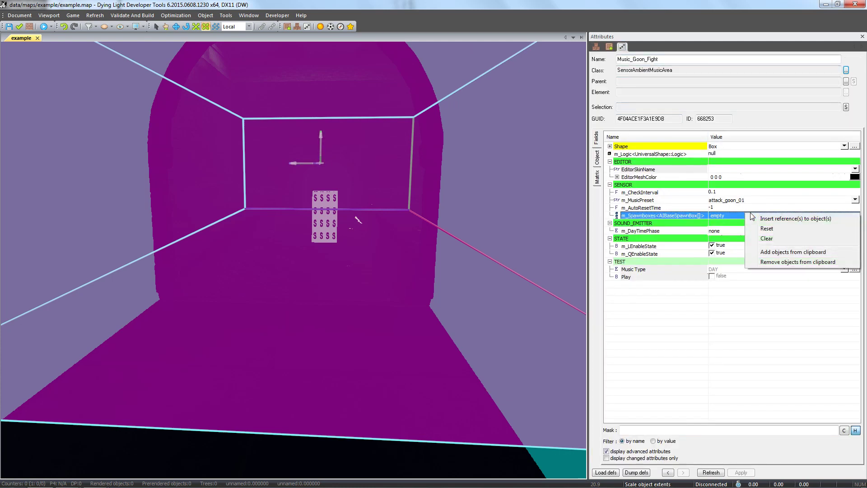
{"action": "left_click", "coordinate": [763, 219]}
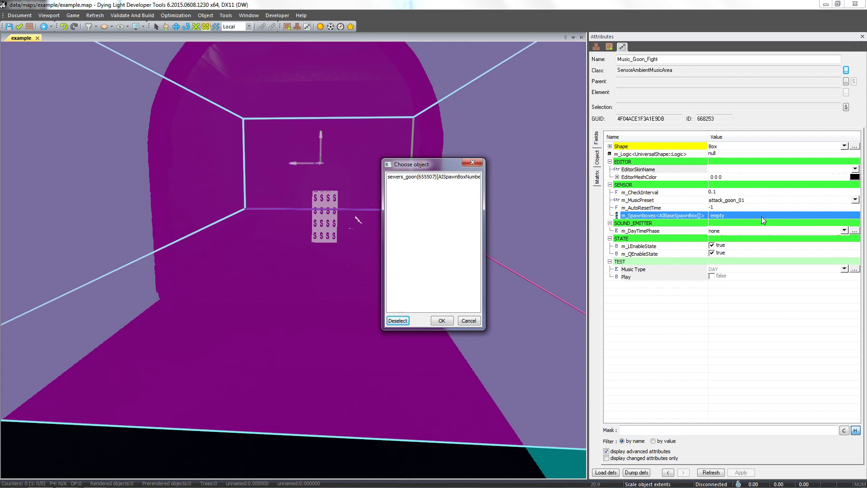
{"action": "left_click", "coordinate": [460, 177]}
{"action": "left_click", "coordinate": [441, 321]}
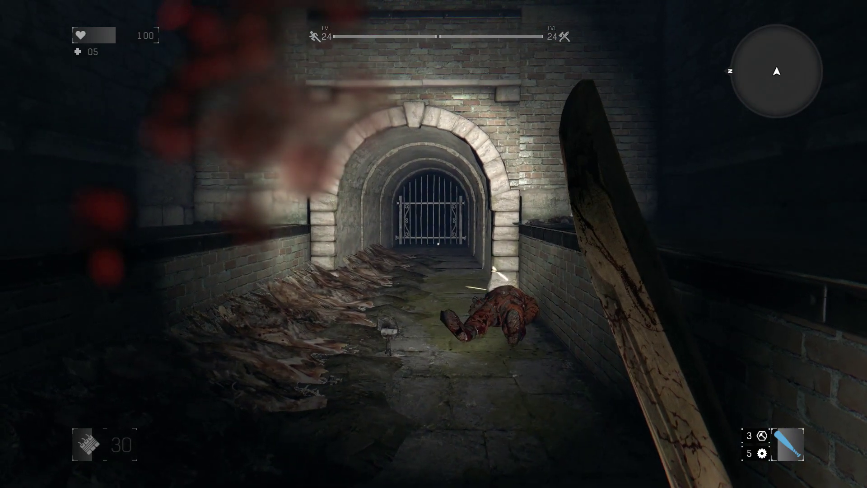
{"action": "key", "text": "w"}
{"action": "key", "text": "w"}
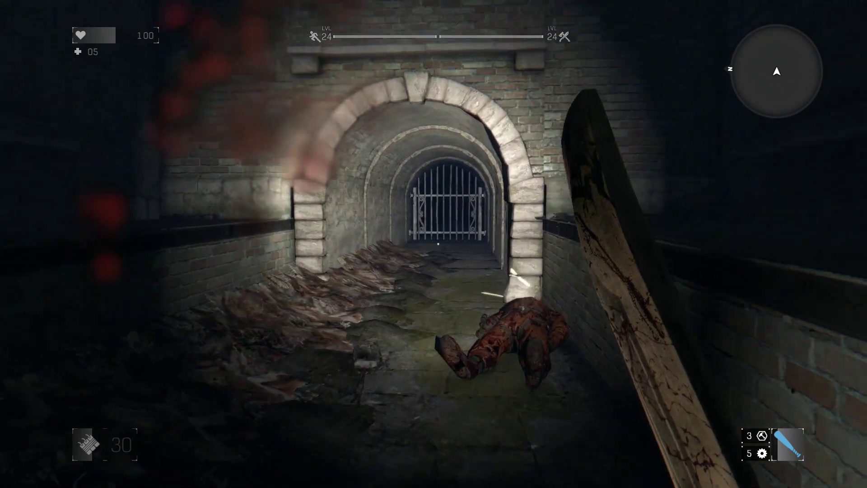
{"action": "key", "text": "w"}
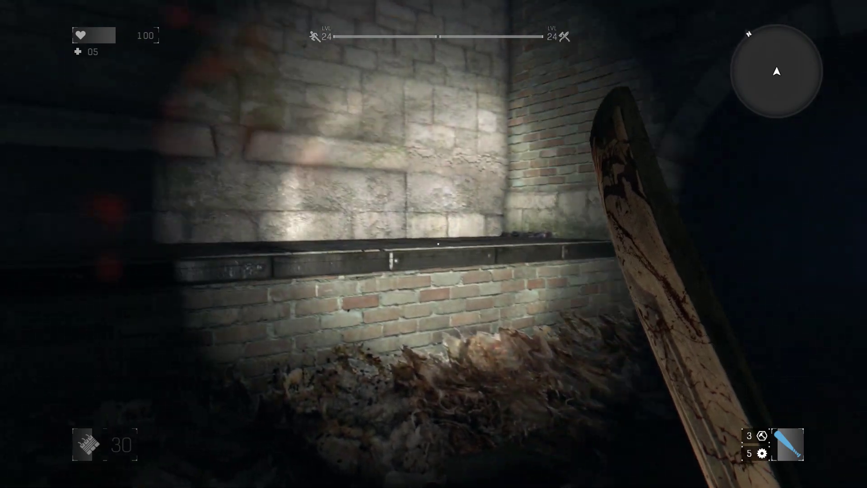